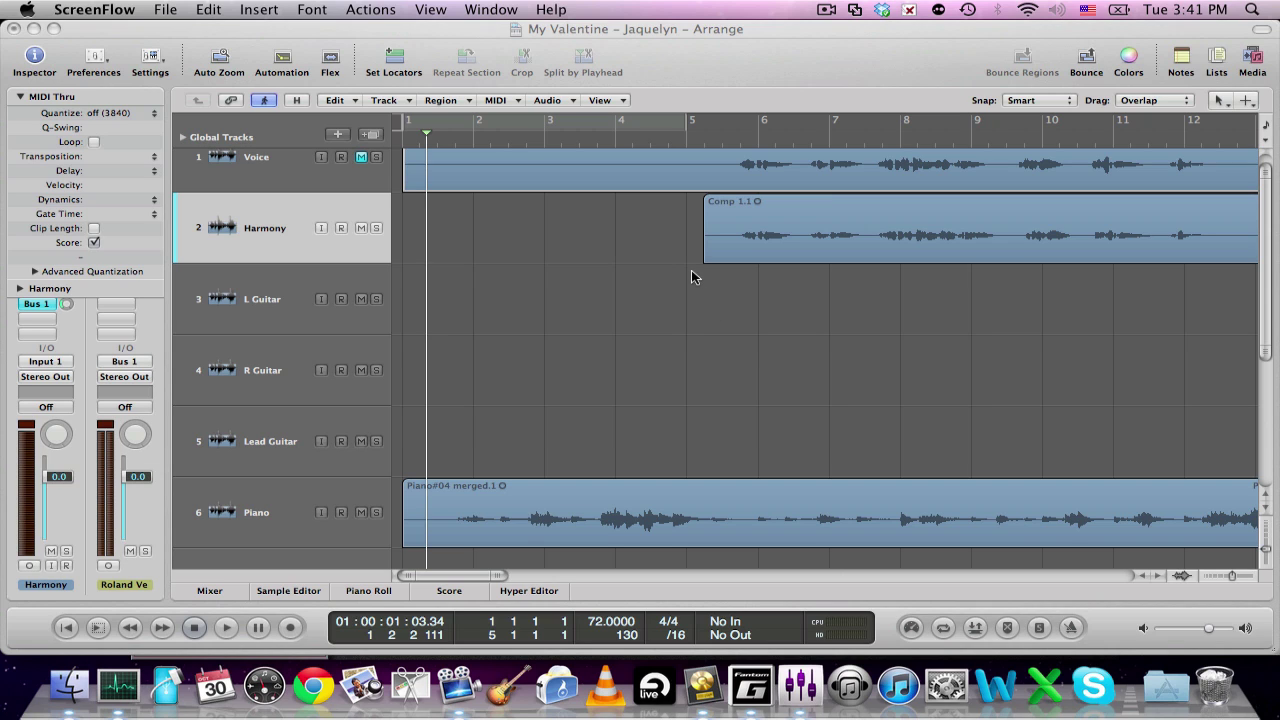
# - Make Logic Express active by clicking inside the My Valentine Arrange window
pyautogui.click(687, 309)
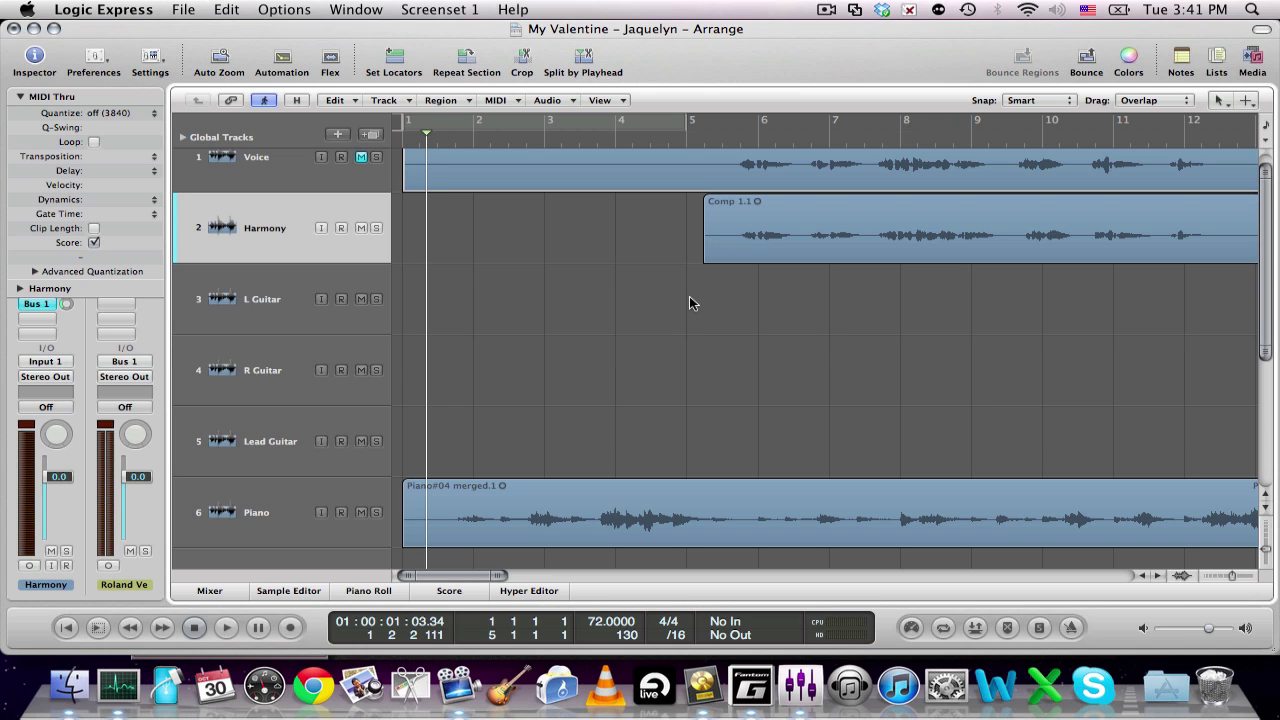
pyautogui.press('space')
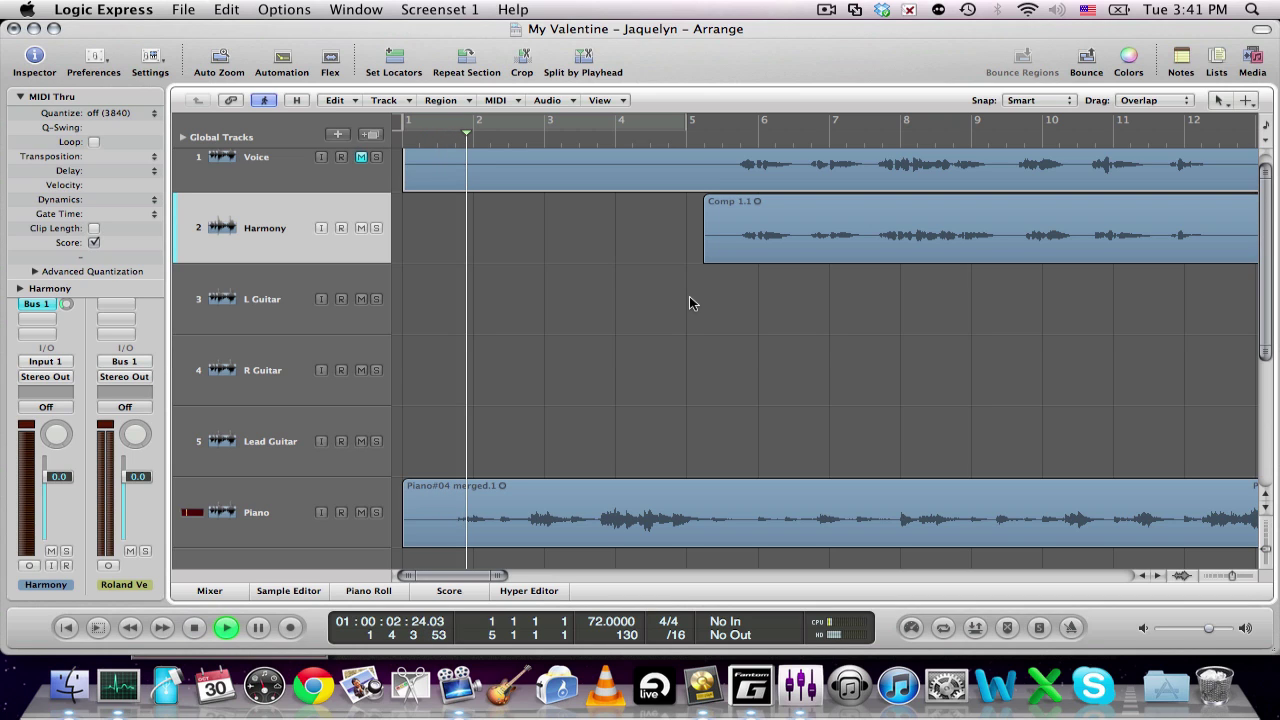
pyautogui.press('space')
pyautogui.press('Return')
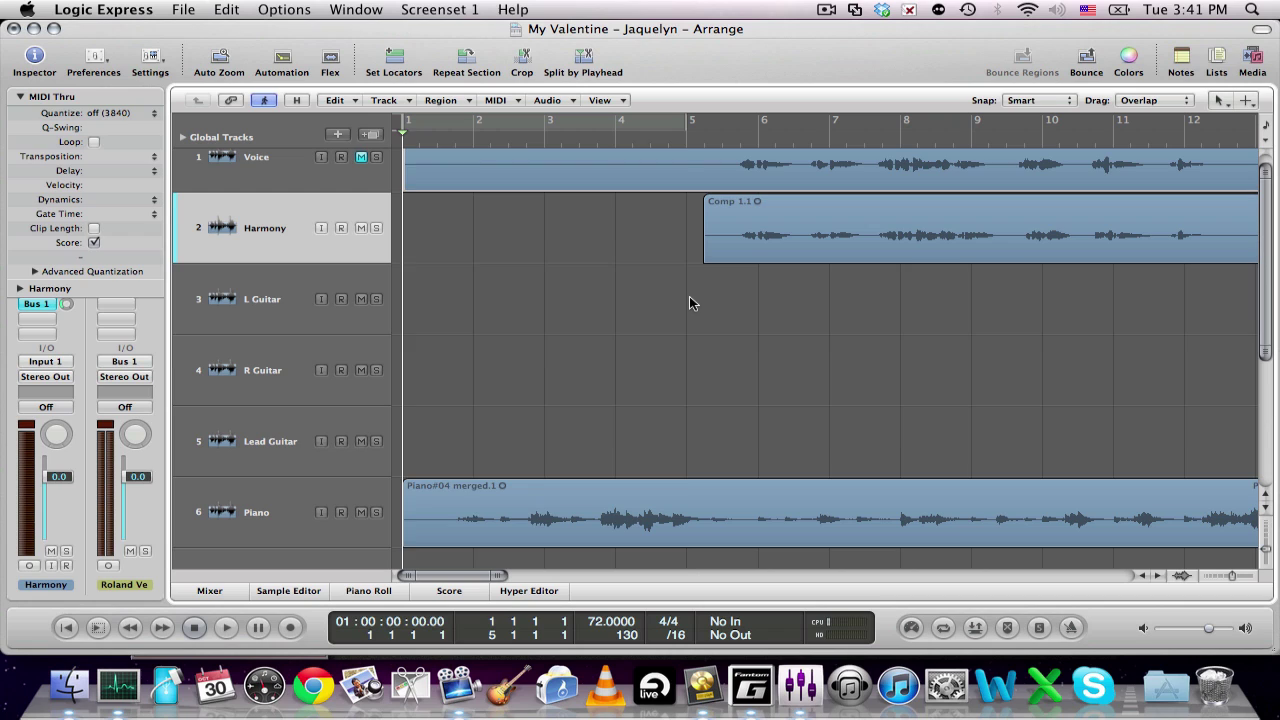
pyautogui.press('.')
pyautogui.press('.')
pyautogui.press('.')
pyautogui.press('.')
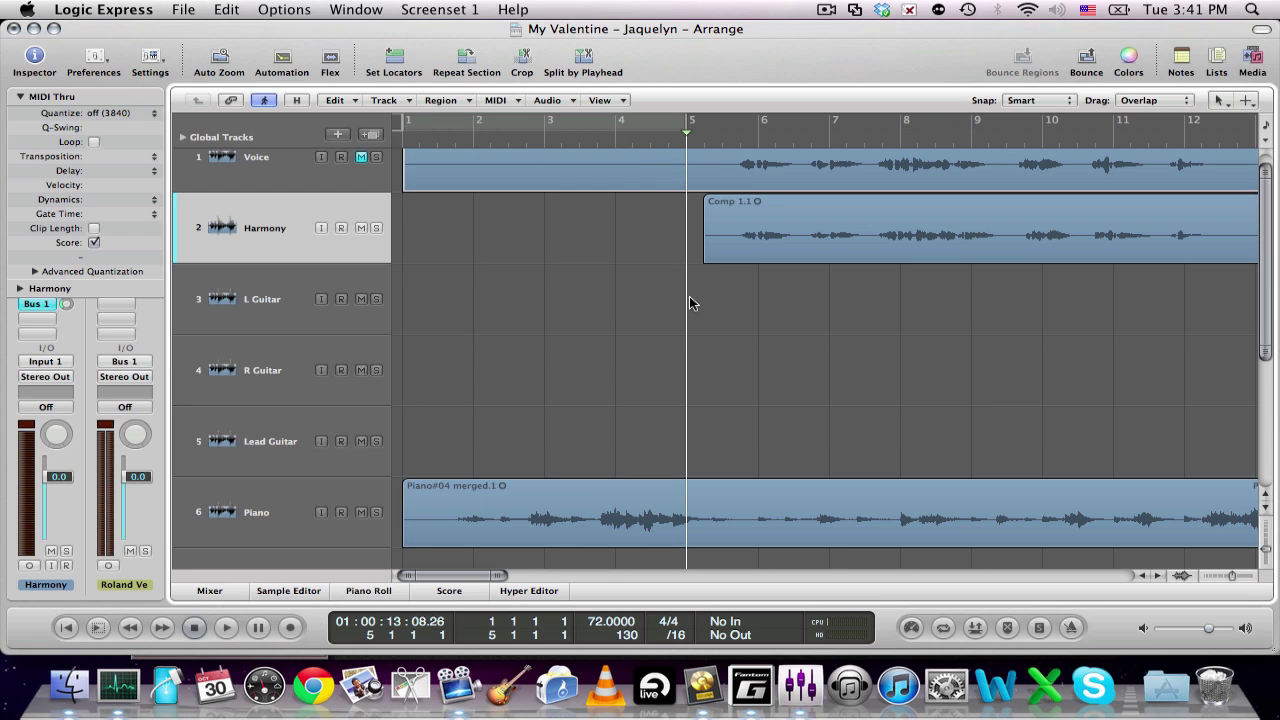
pyautogui.press('Return')
pyautogui.press('r')
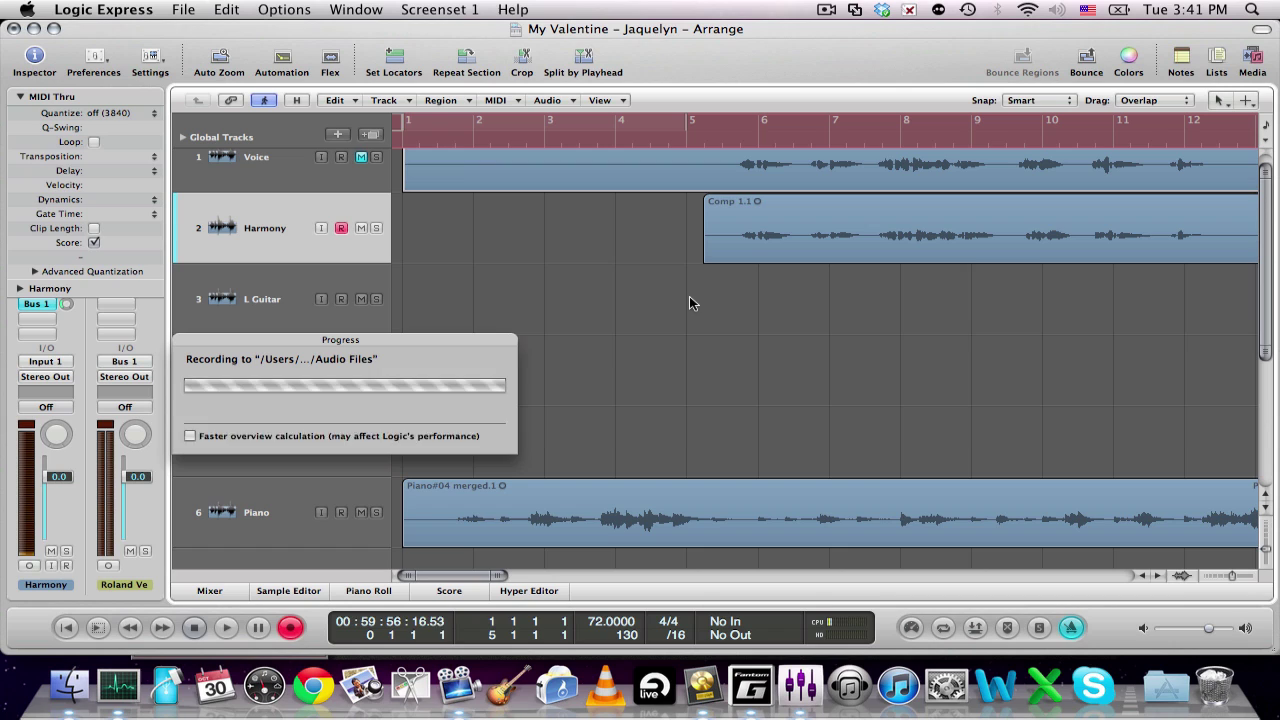
pyautogui.press('space')
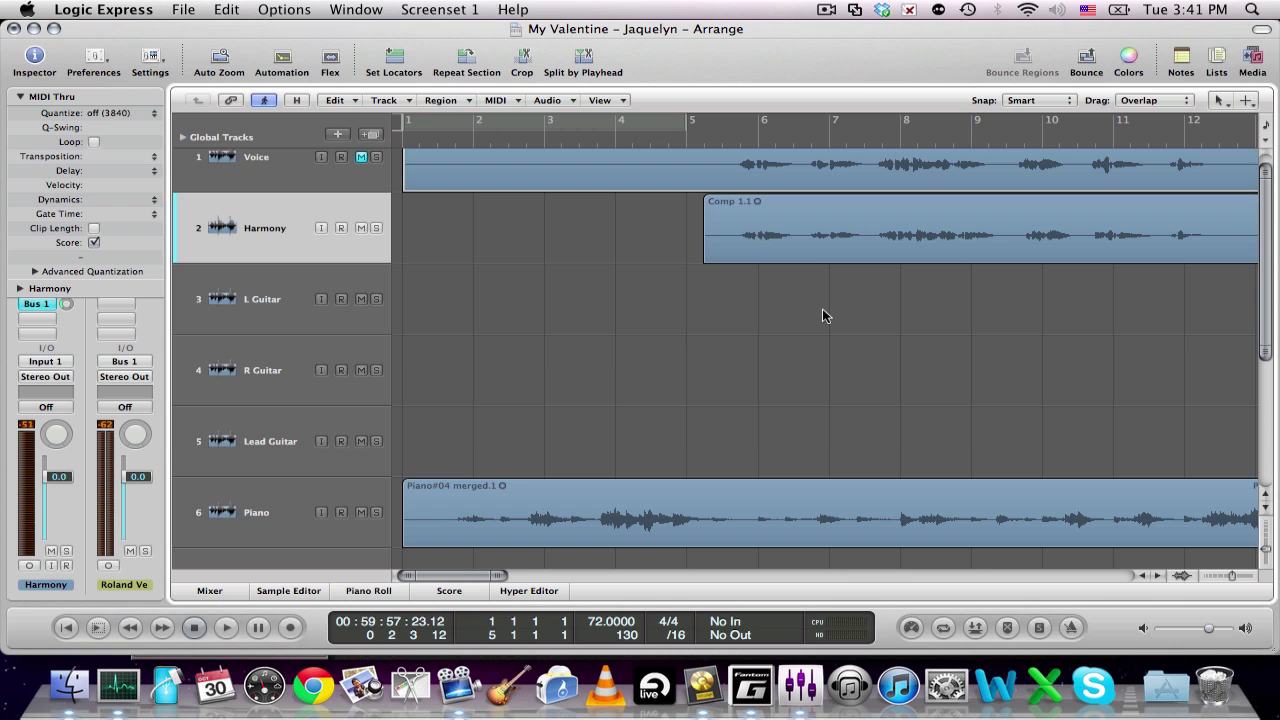
# - Launch the M-Audio Fast Track C600 Control Panel from the Dock's Applications stack
pyautogui.click(1166, 686)
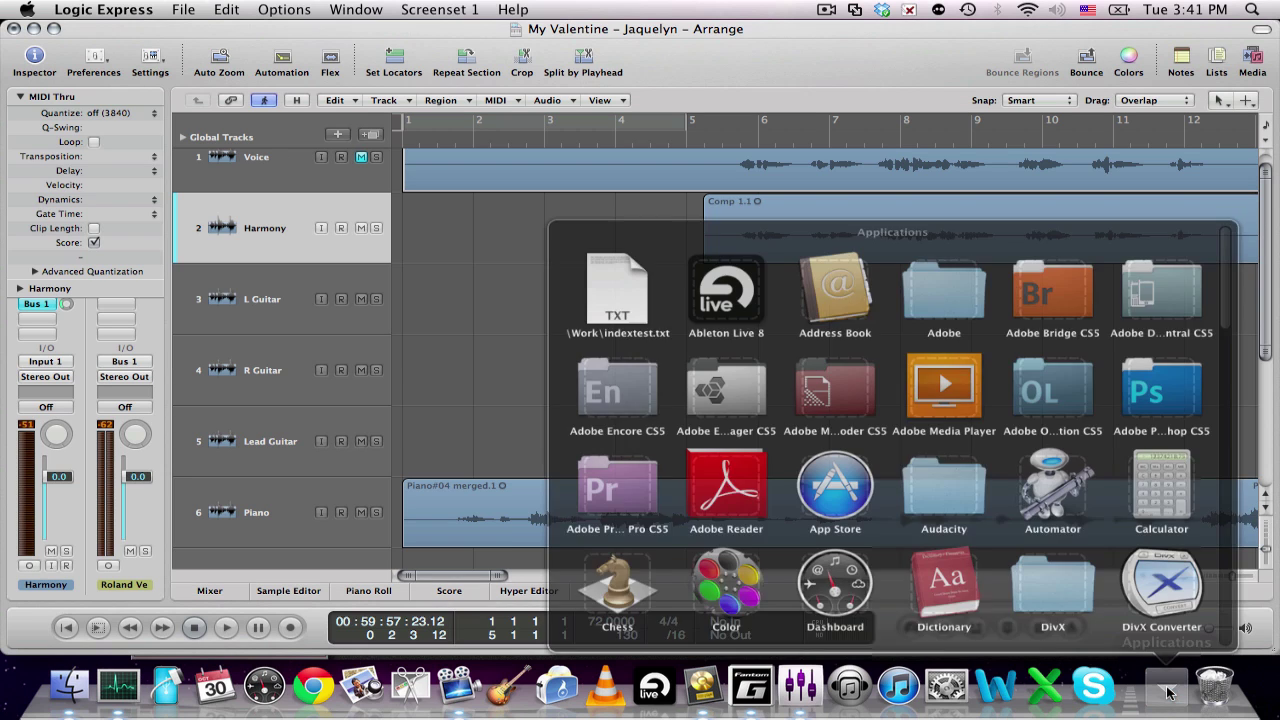
pyautogui.scroll(-10, 980, 386)
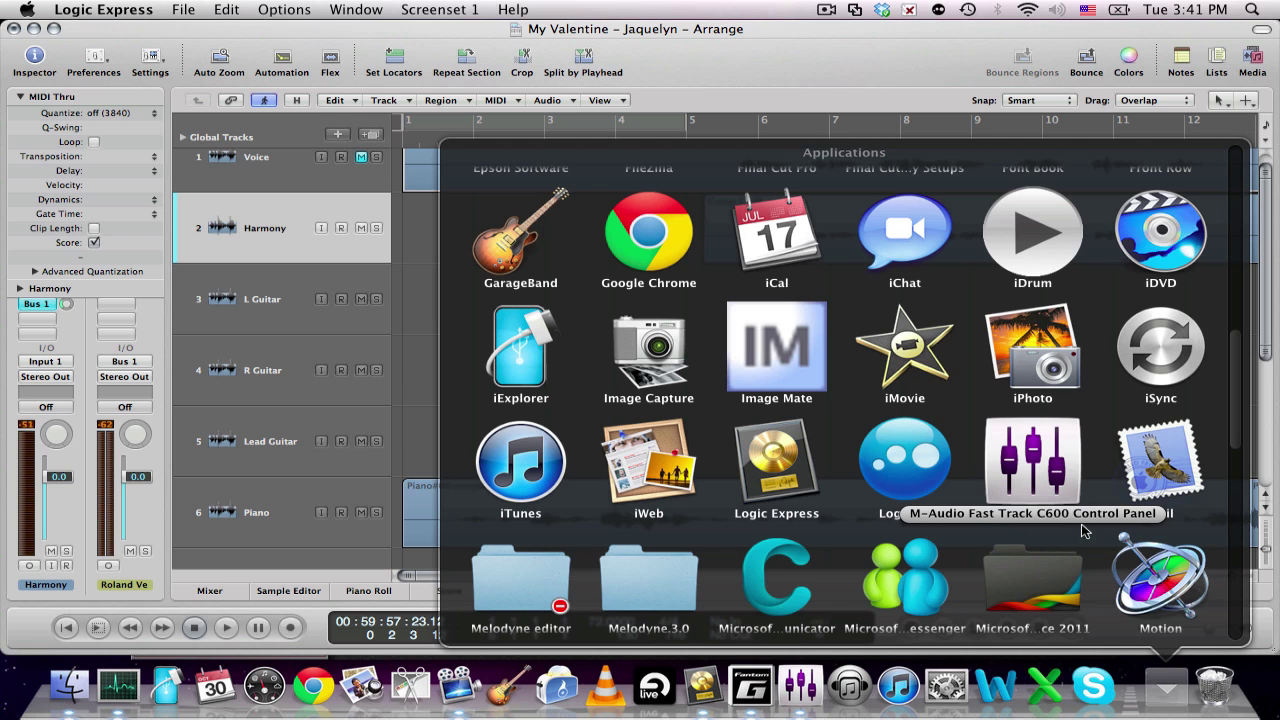
pyautogui.click(800, 685)
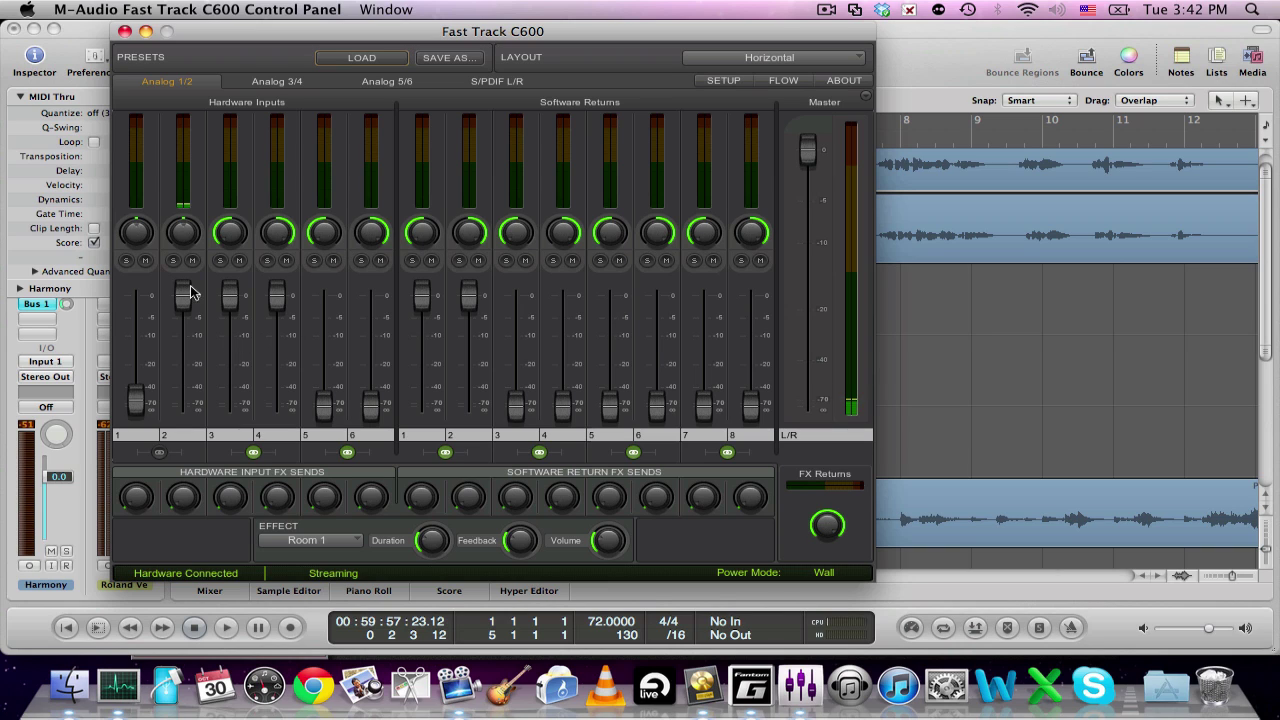
# - Pull the Hardware Inputs channel 2 fader down to -17.6 dB
pyautogui.moveTo(183, 296); pyautogui.dragTo(192, 412)
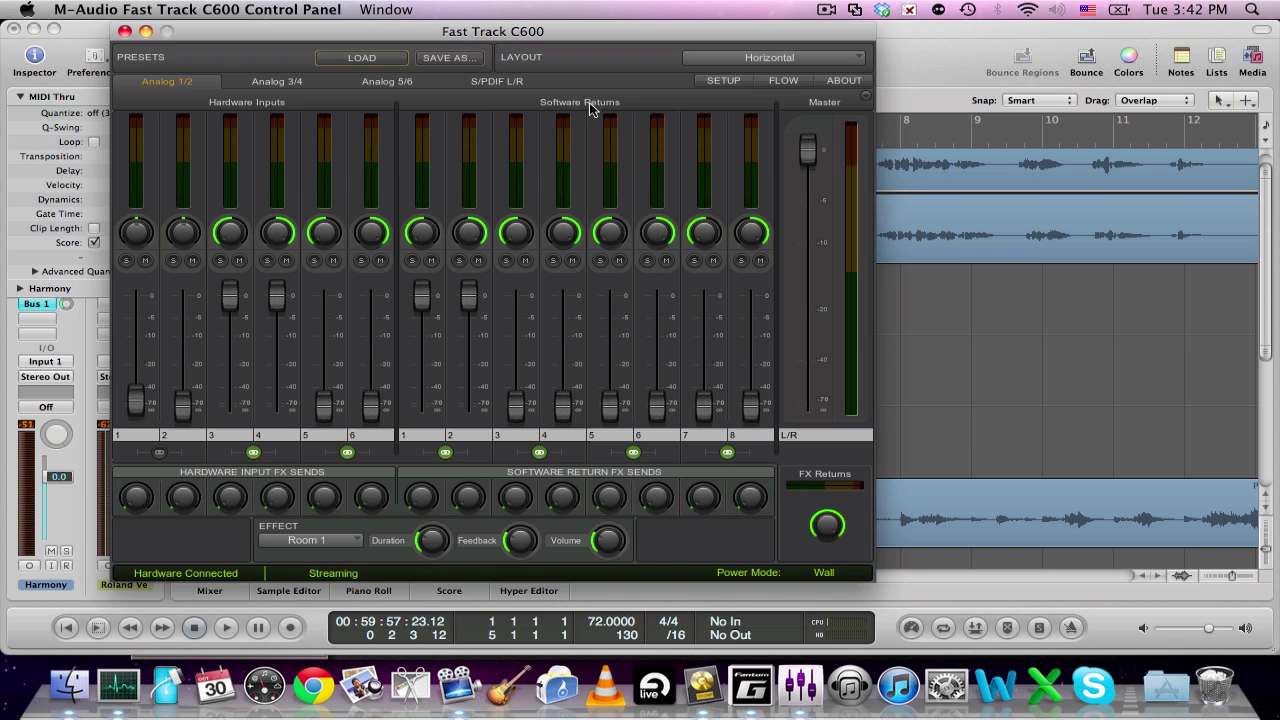
# - Show the Multi-Button Settings tab in the device Setup panel
pyautogui.click(724, 80)
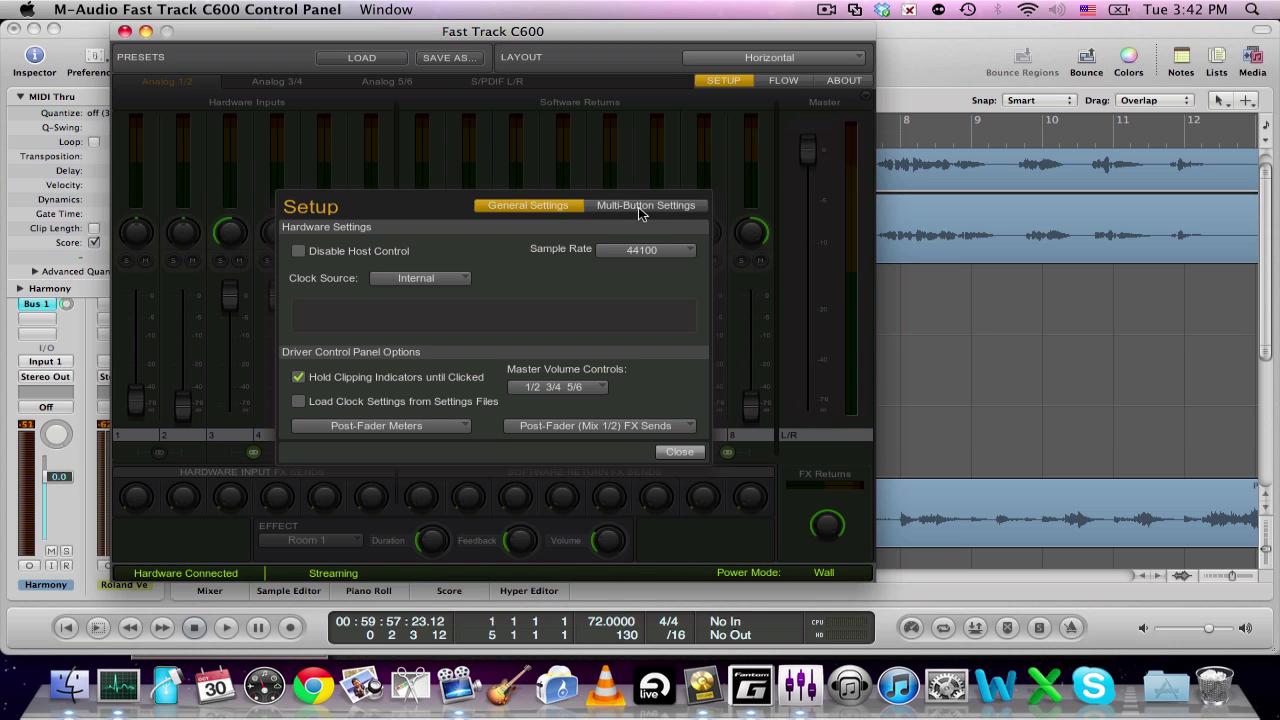
pyautogui.click(640, 206)
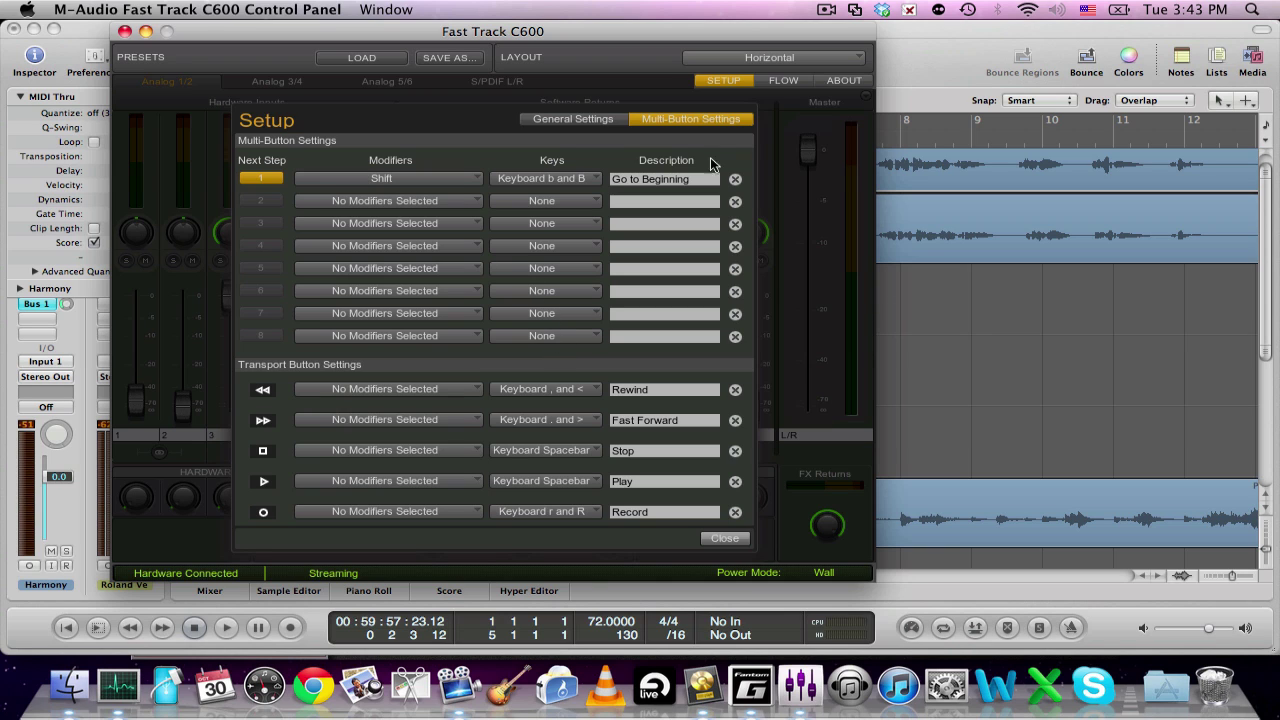
pyautogui.click(917, 64)
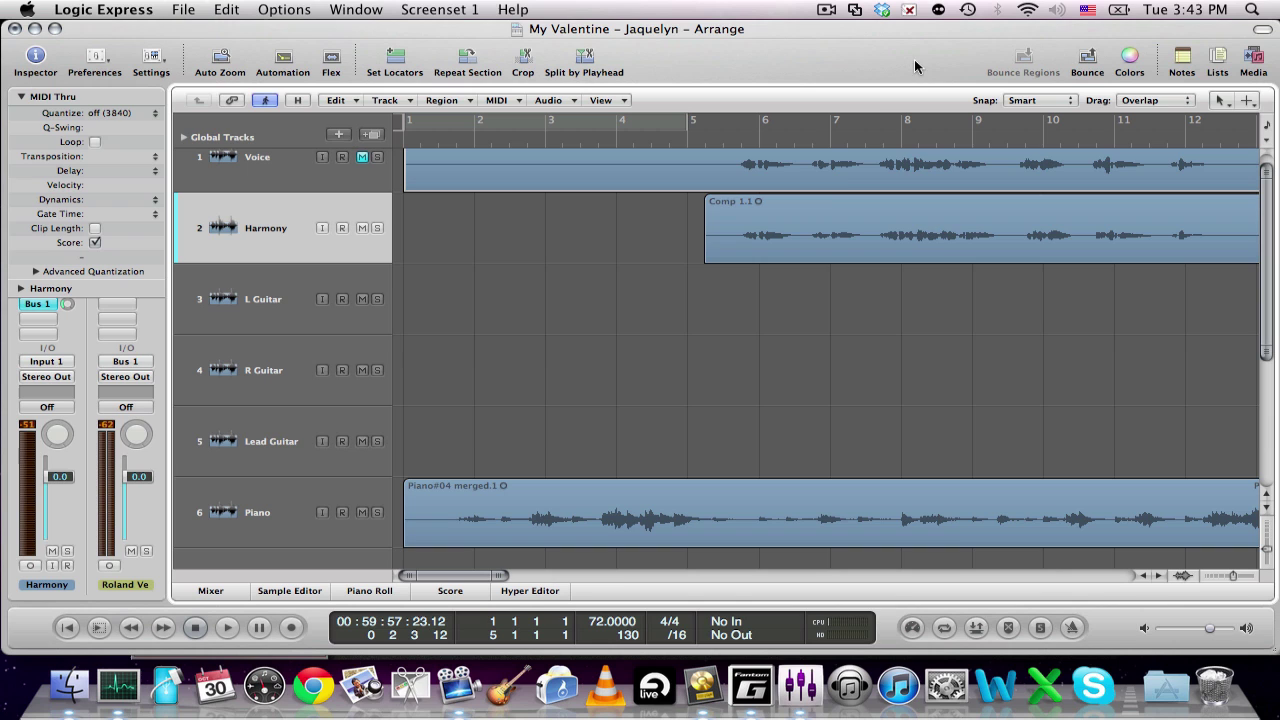
pyautogui.click(805, 686)
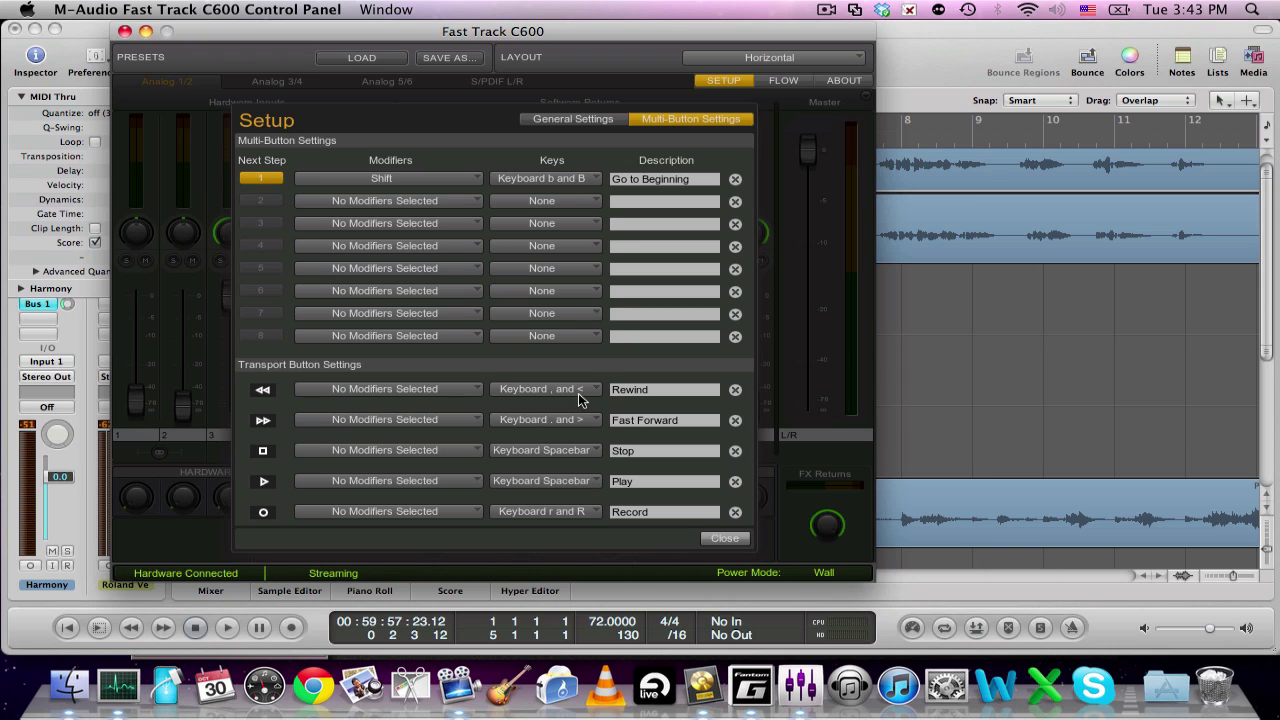
pyautogui.click(427, 388)
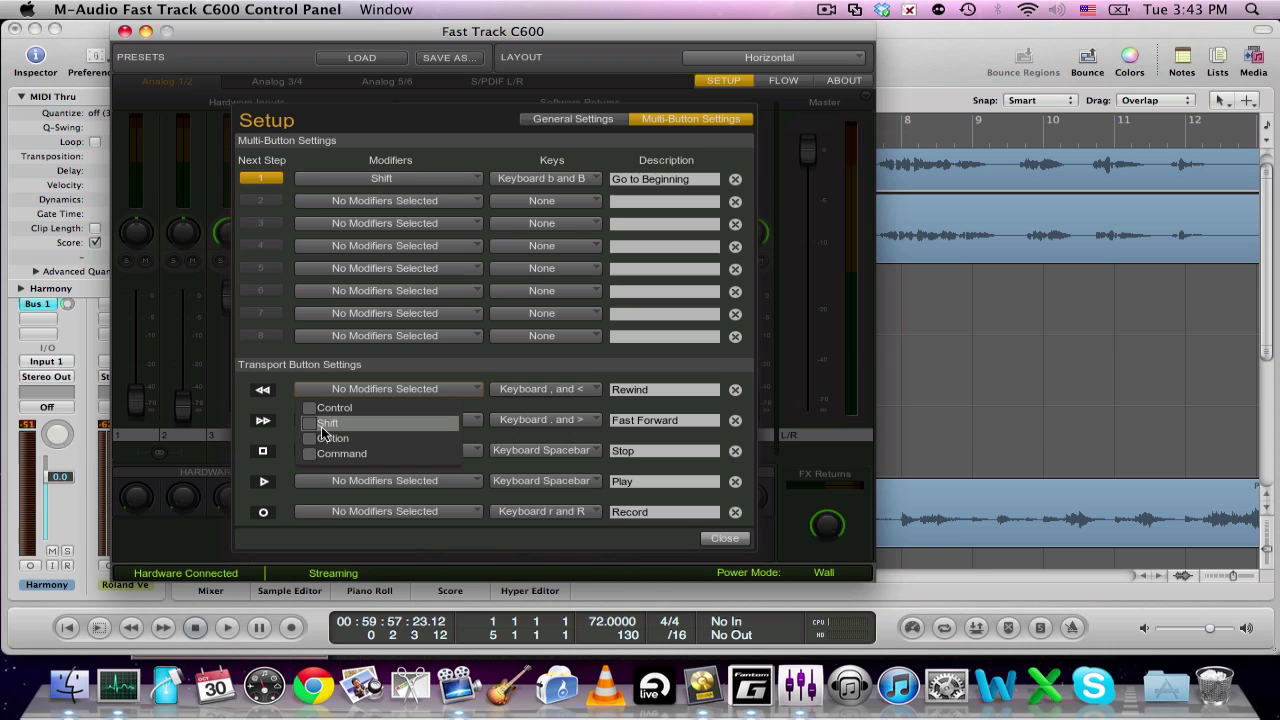
pyautogui.click(444, 372)
pyautogui.click(543, 392)
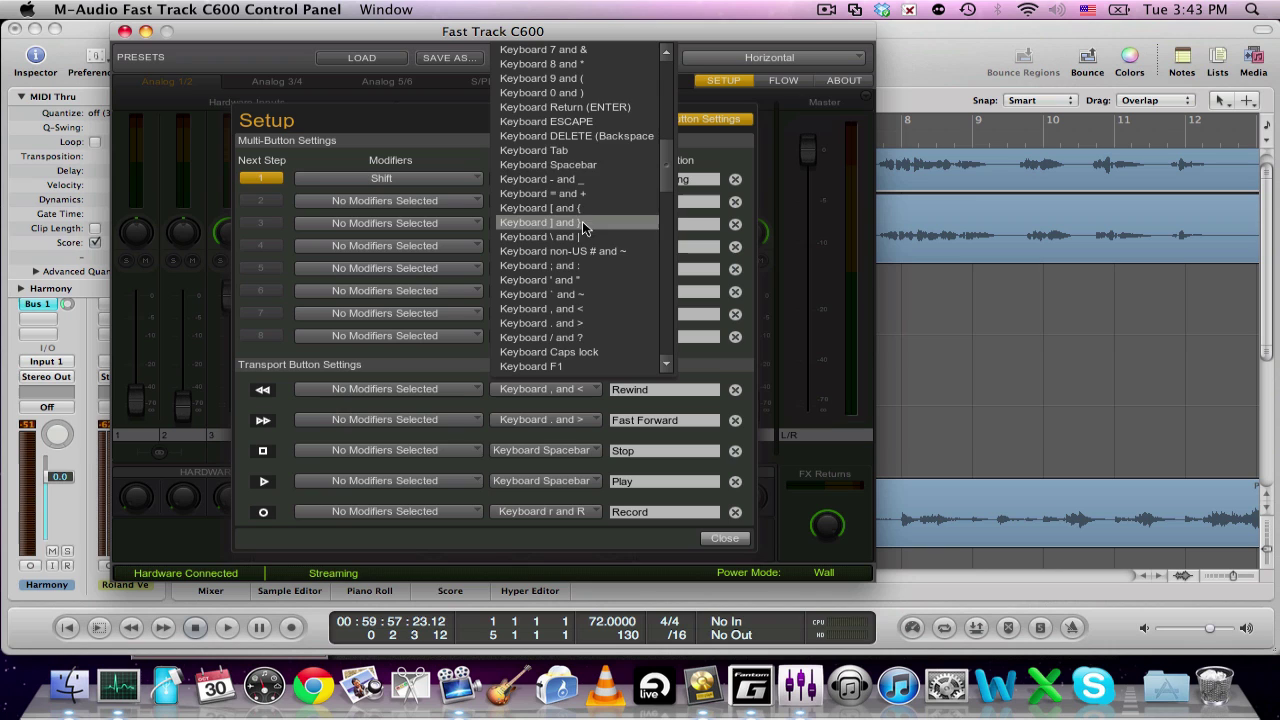
pyautogui.scroll(-10, 610, 150)
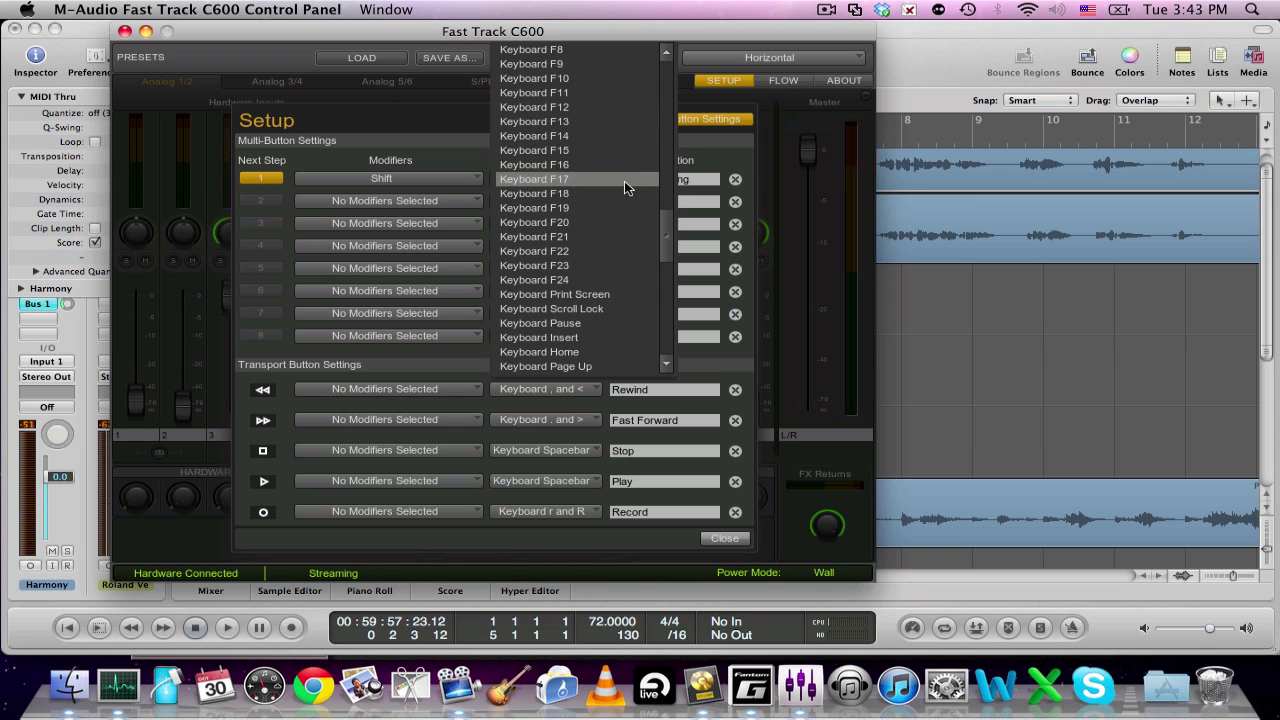
pyautogui.scroll(-10, 625, 188)
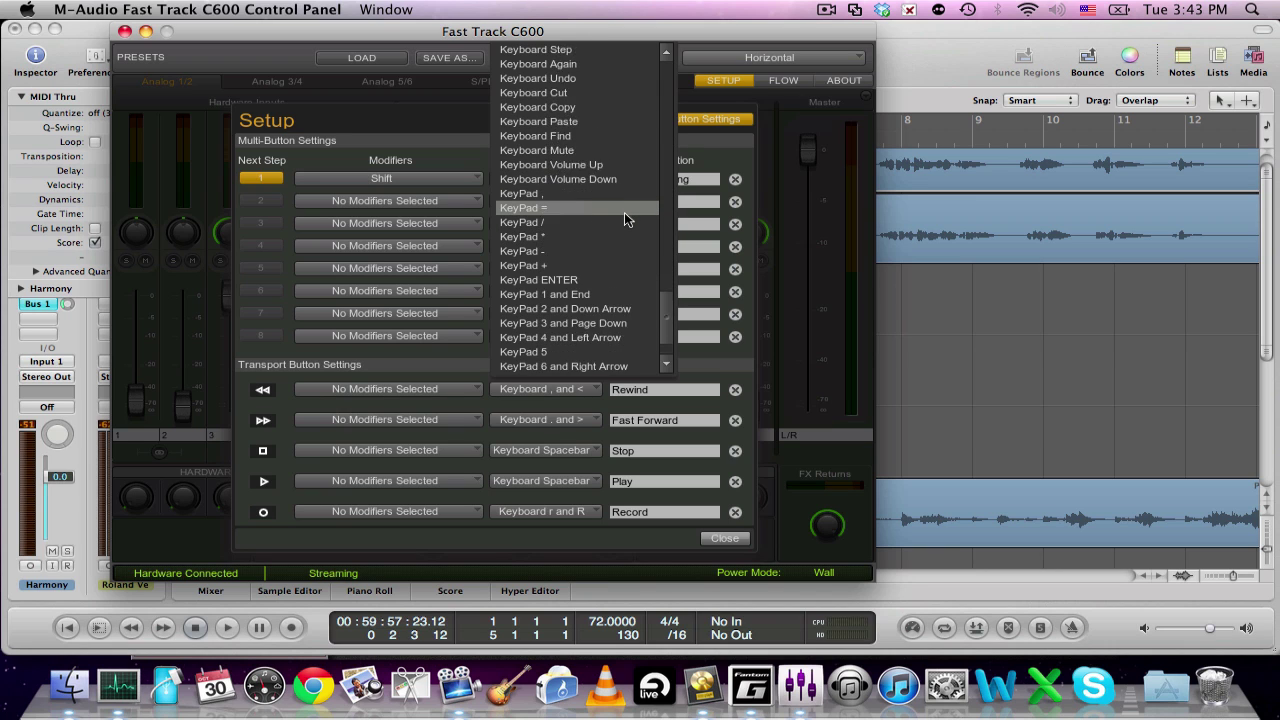
pyautogui.scroll(-3, 624, 212)
pyautogui.click(453, 348)
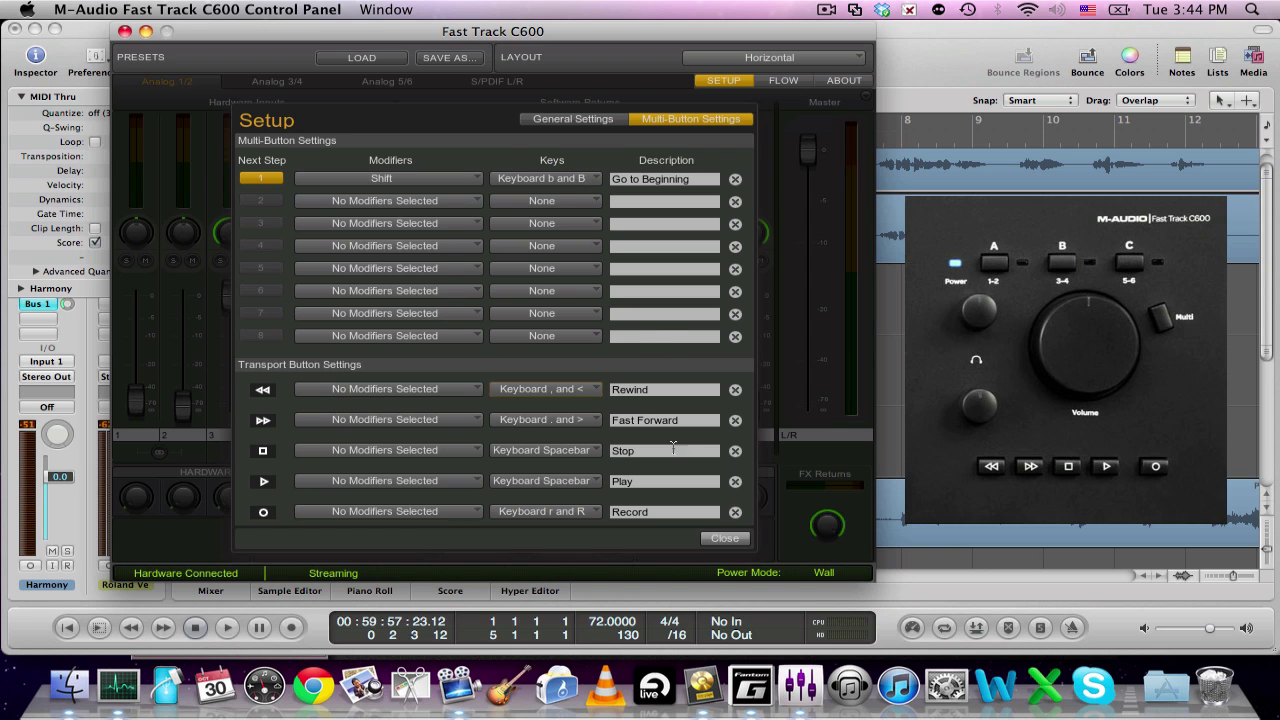
# - Close Setup and save the settings as a preset named 'Logic Express' in Documents
pyautogui.click(721, 537)
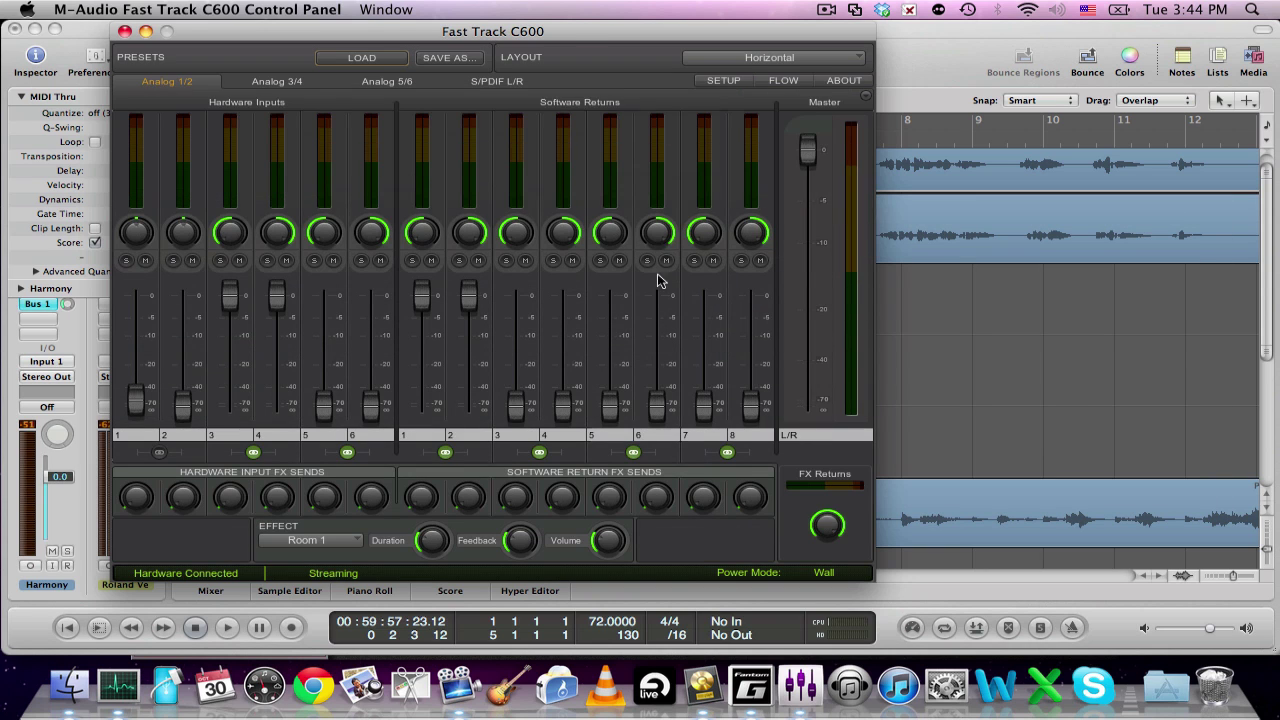
pyautogui.click(447, 58)
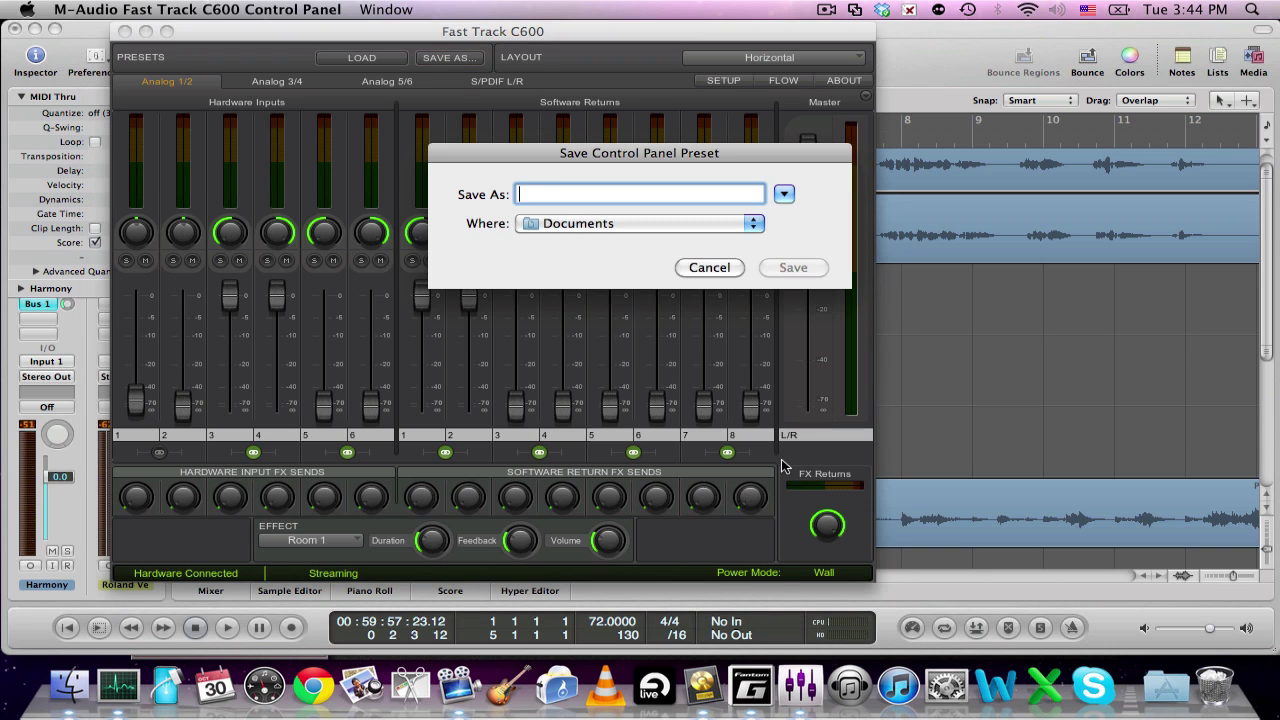
pyautogui.write('Logic Expre')
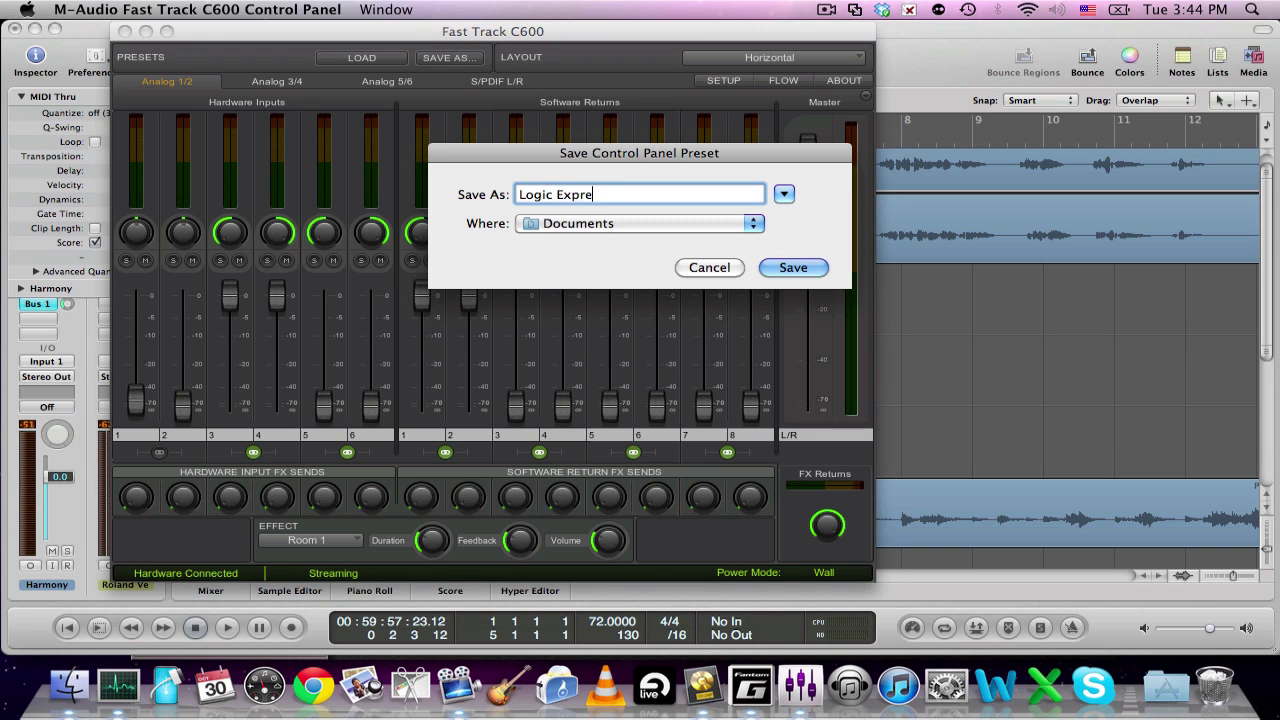
pyautogui.write('ss')
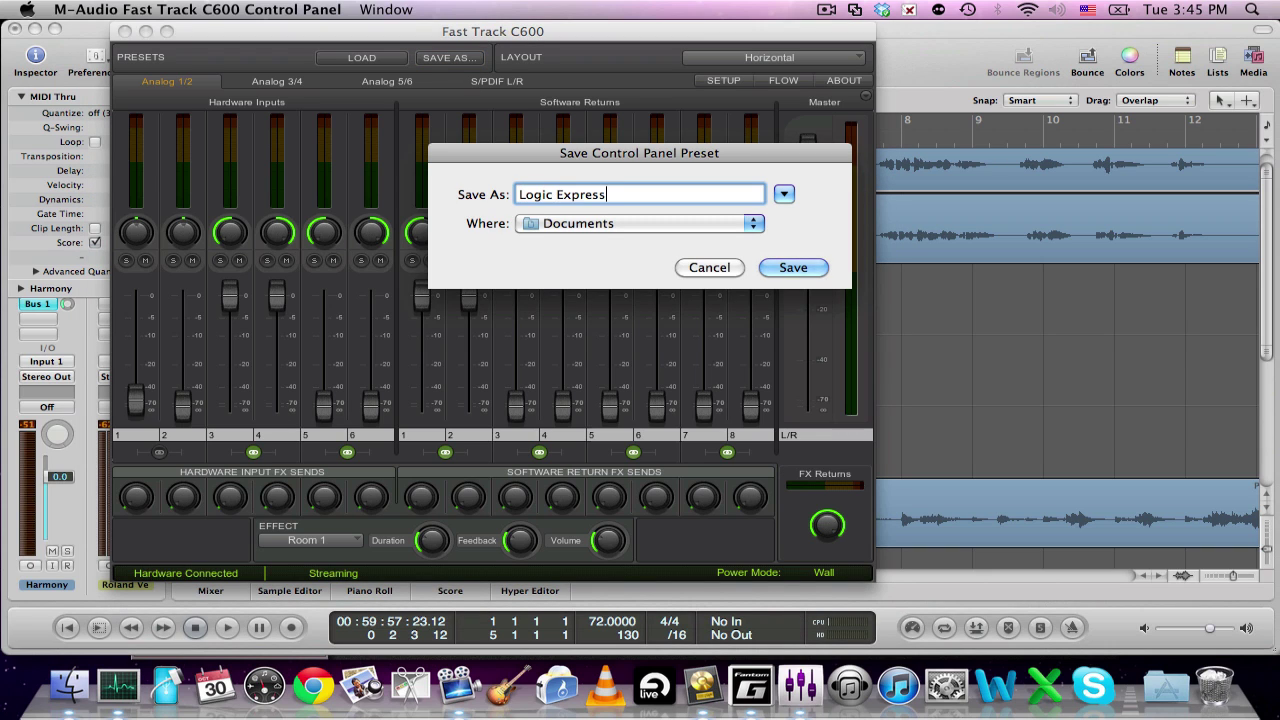
pyautogui.click(793, 268)
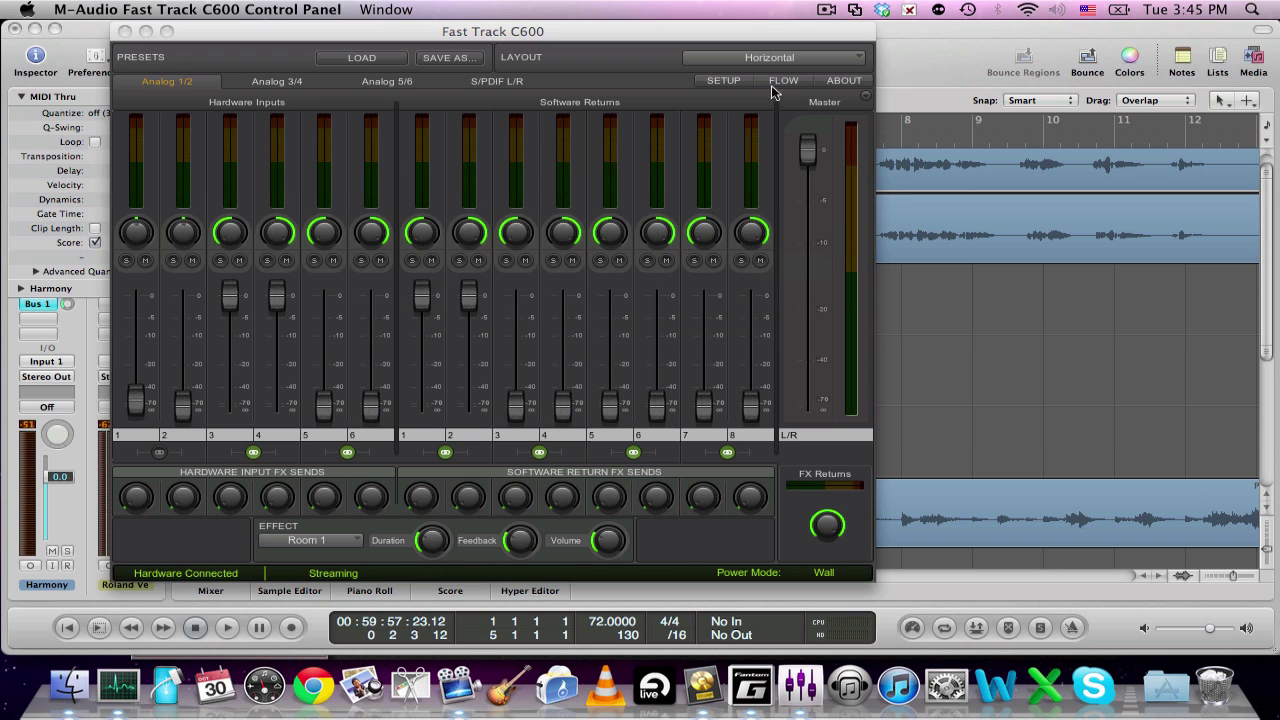
pyautogui.click(737, 86)
pyautogui.click(724, 81)
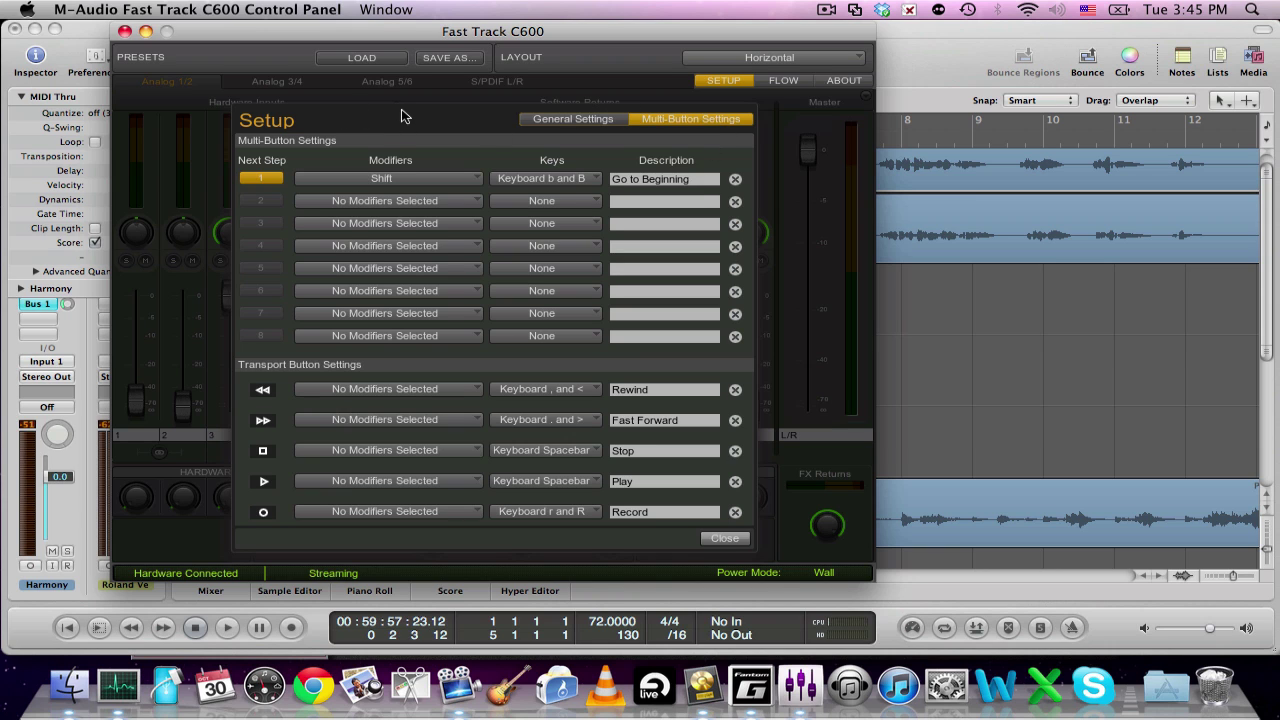
pyautogui.click(724, 539)
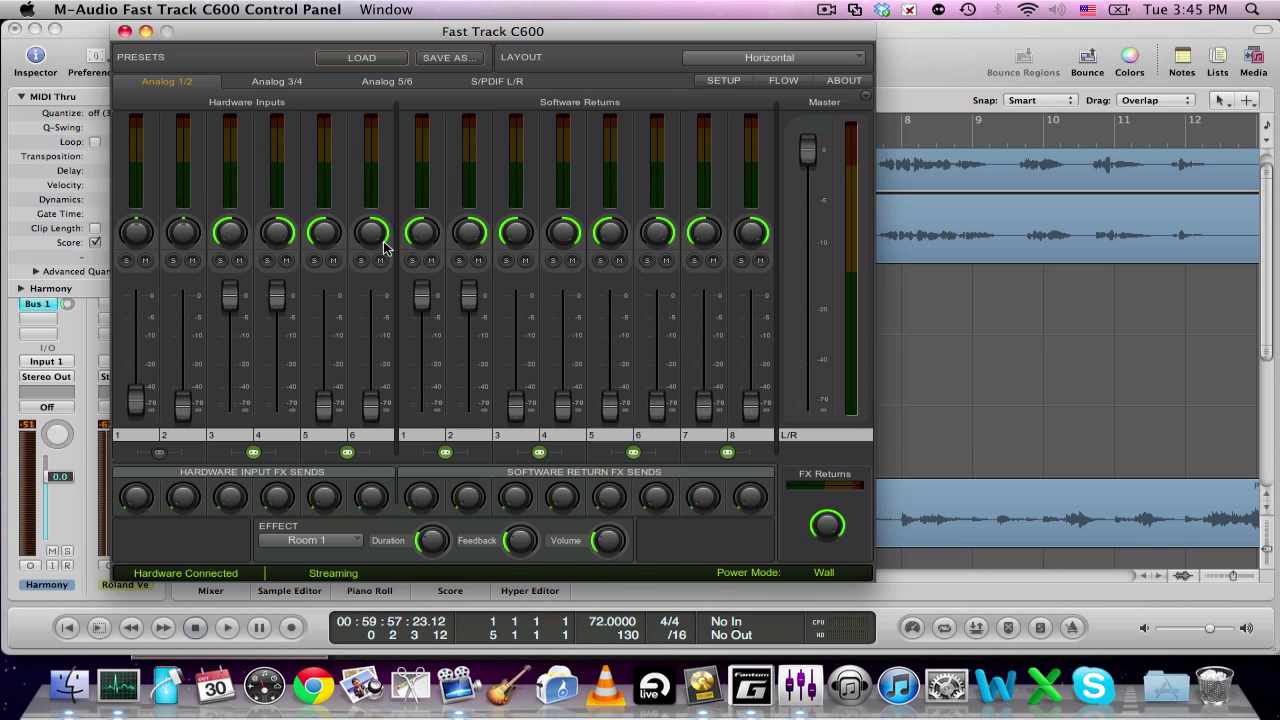
pyautogui.moveTo(383, 248)
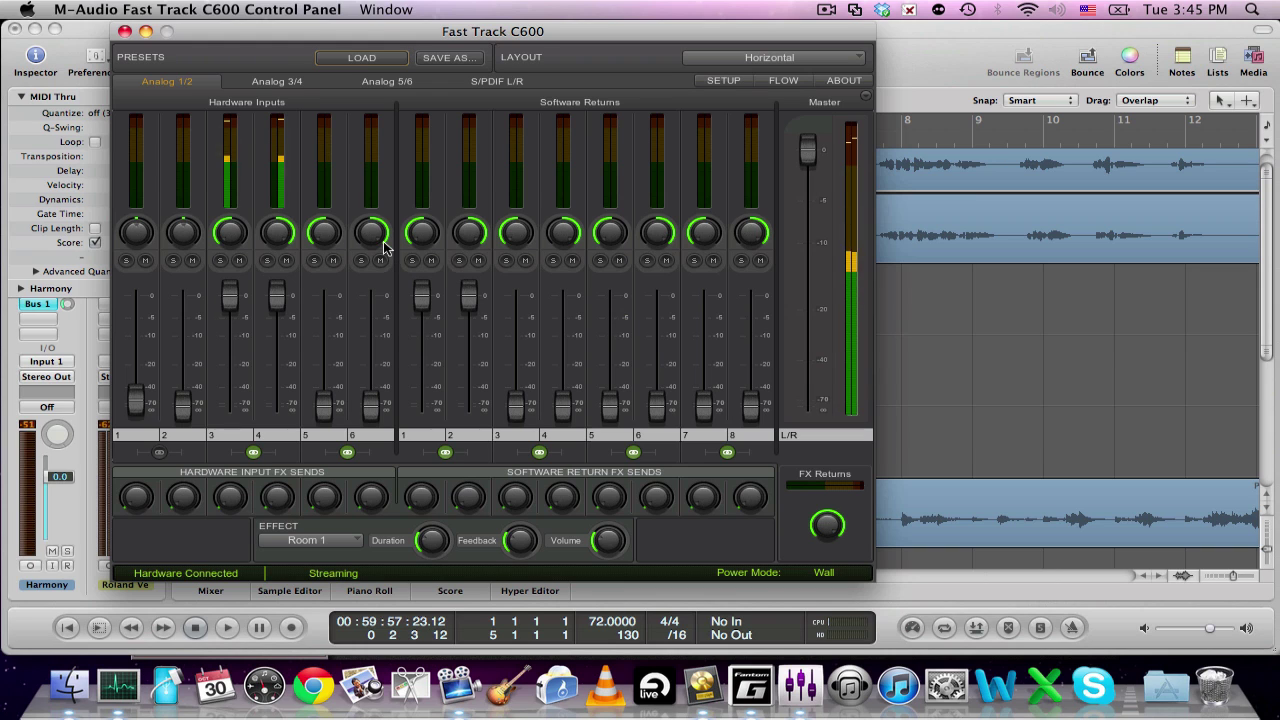
pyautogui.moveTo(229, 294)
pyautogui.mouseDown()
pyautogui.moveTo(231, 400)
pyautogui.moveTo(236, 294)
pyautogui.mouseUp()
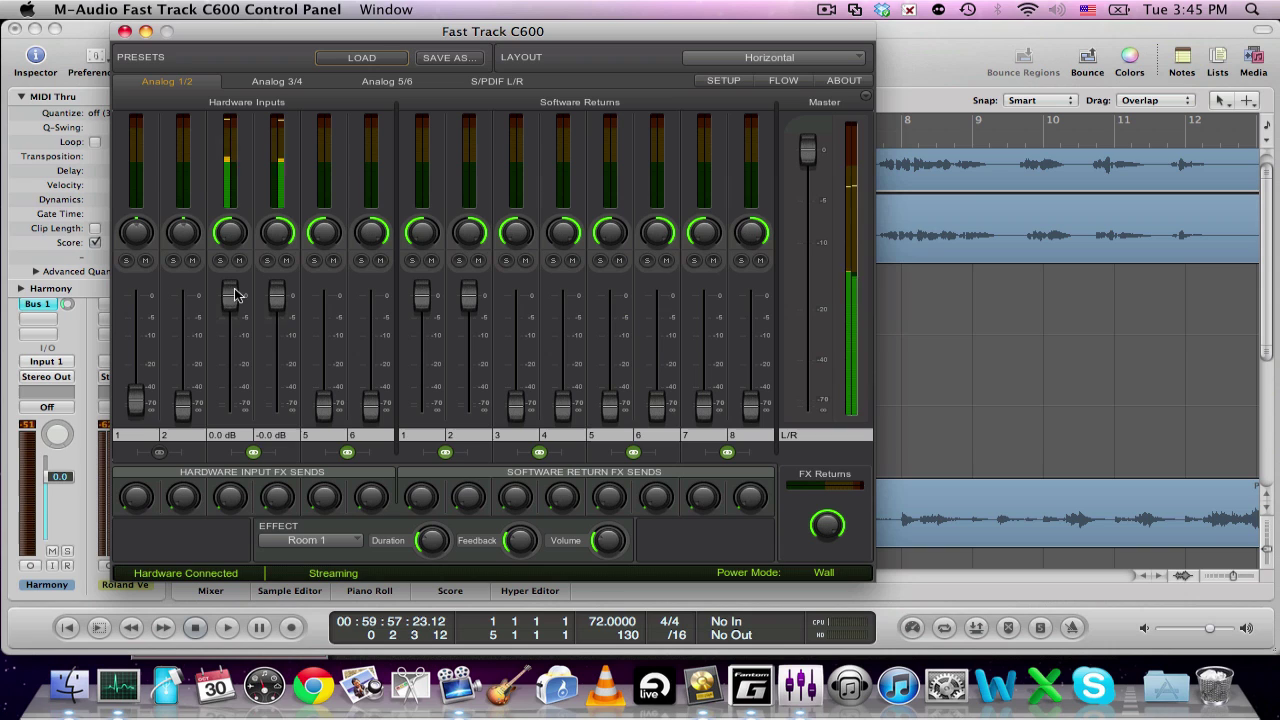